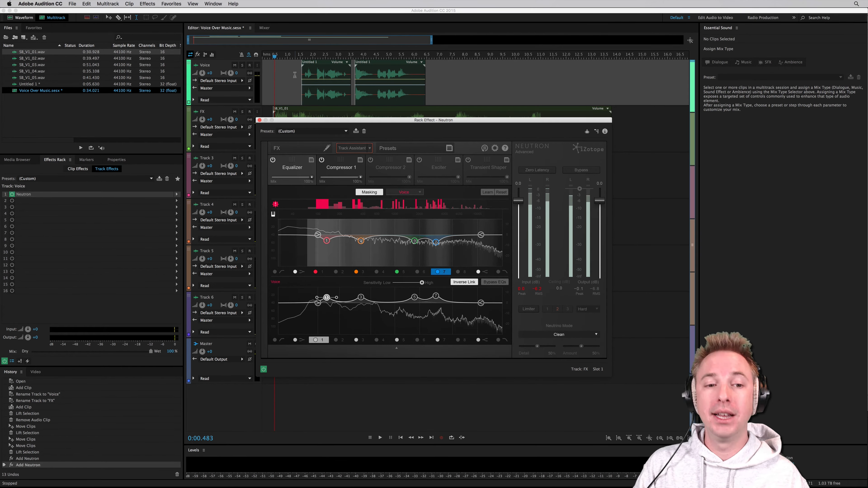
# Step: Play the voice over the FX and compare the mix with both masking EQs bypassed and active
pyautogui.press('space')
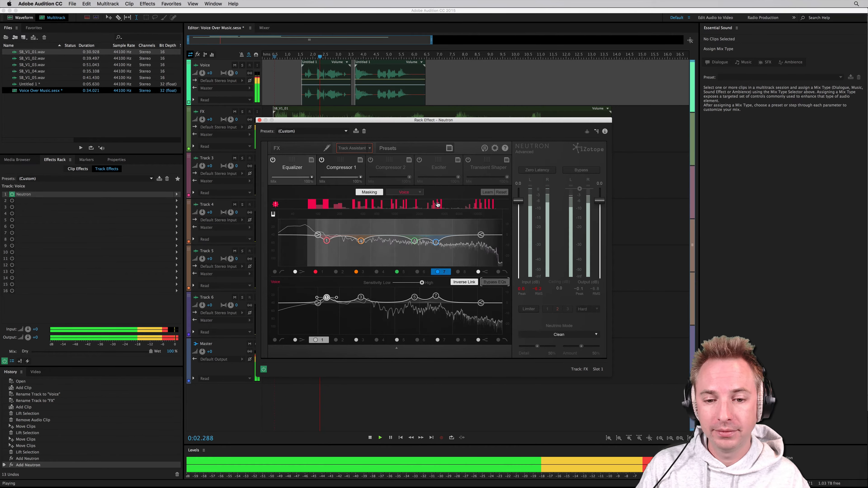
pyautogui.press('space')
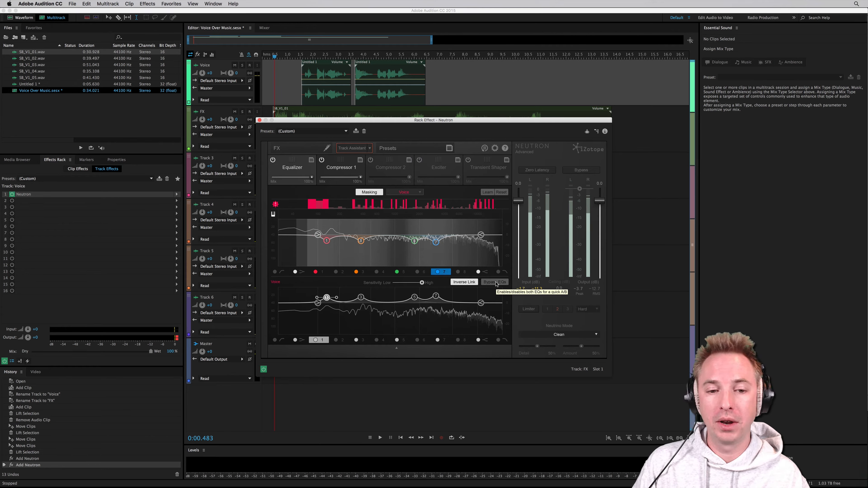
pyautogui.press('space')
pyautogui.click(495, 282)
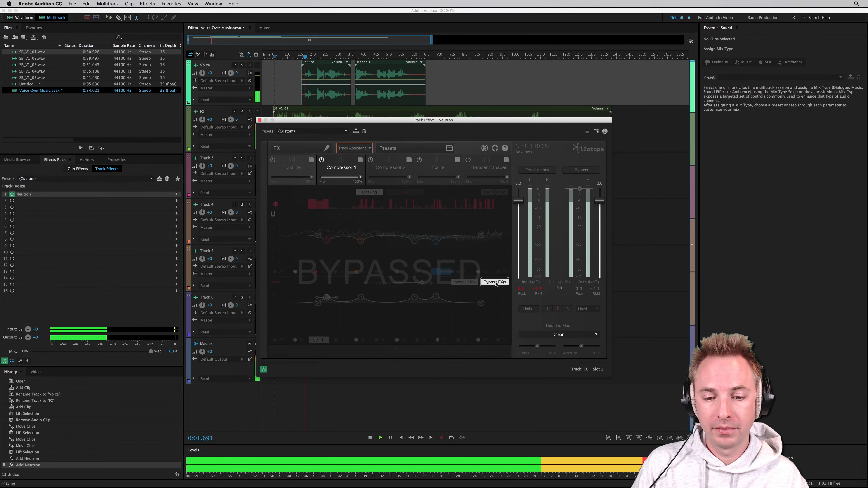
pyautogui.click(496, 284)
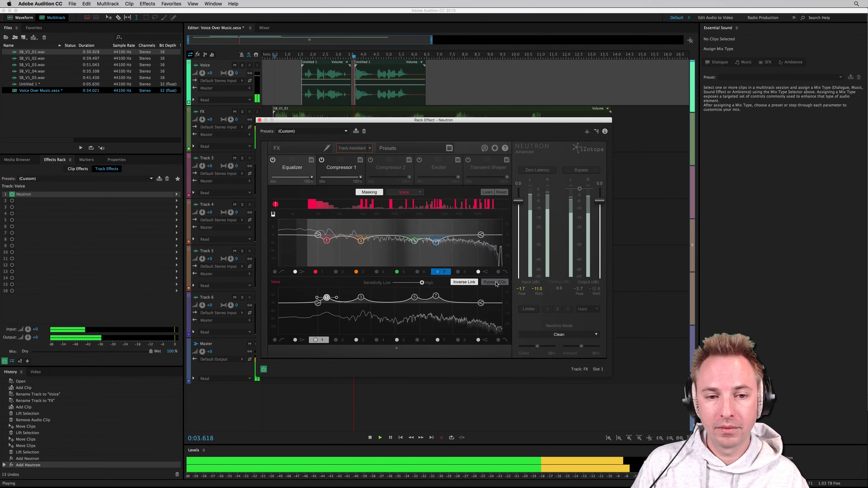
pyautogui.click(497, 284)
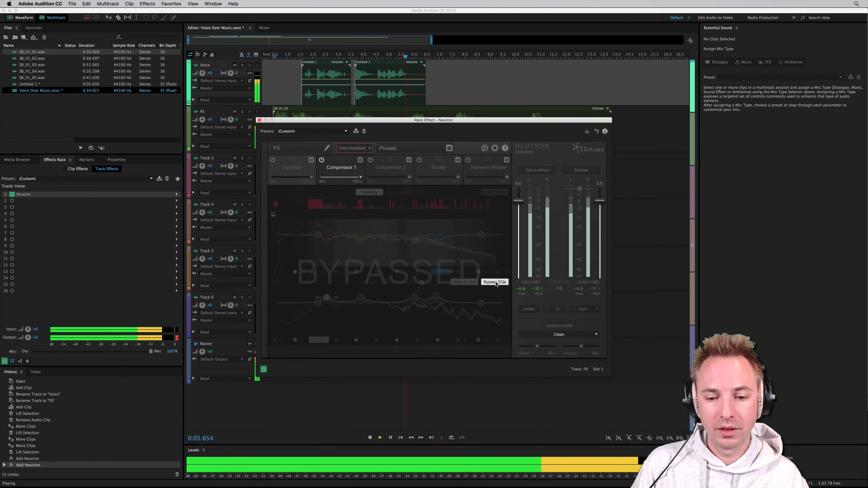
pyautogui.click(496, 283)
pyautogui.press('space')
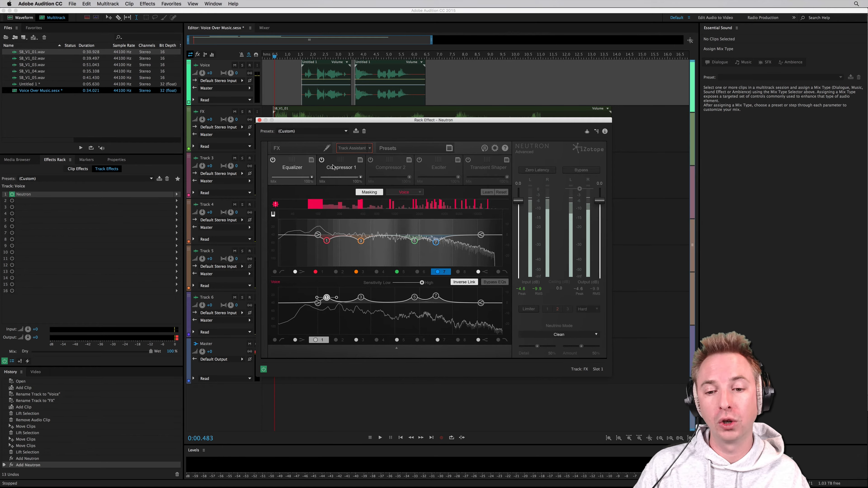
# Step: Enable the FX track's Neutron limiter in Hard mode and lower its ceiling to about -7.4 dB while auditioning the mix
pyautogui.click(528, 309)
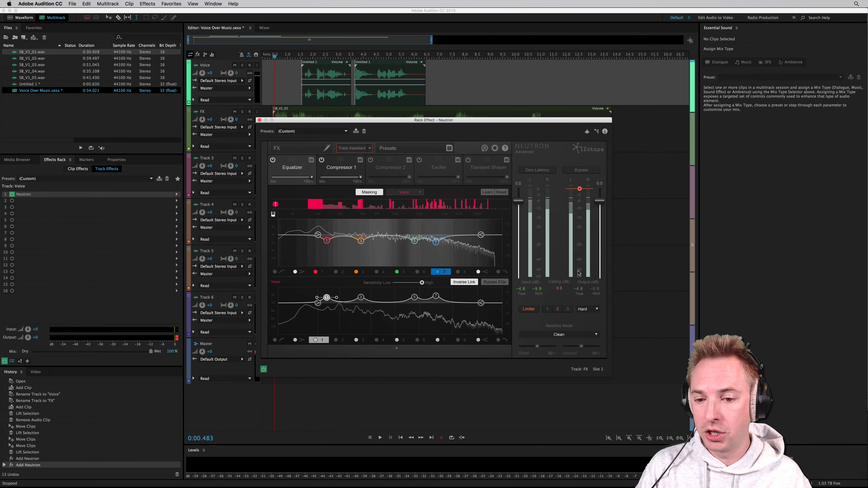
pyautogui.click(596, 309)
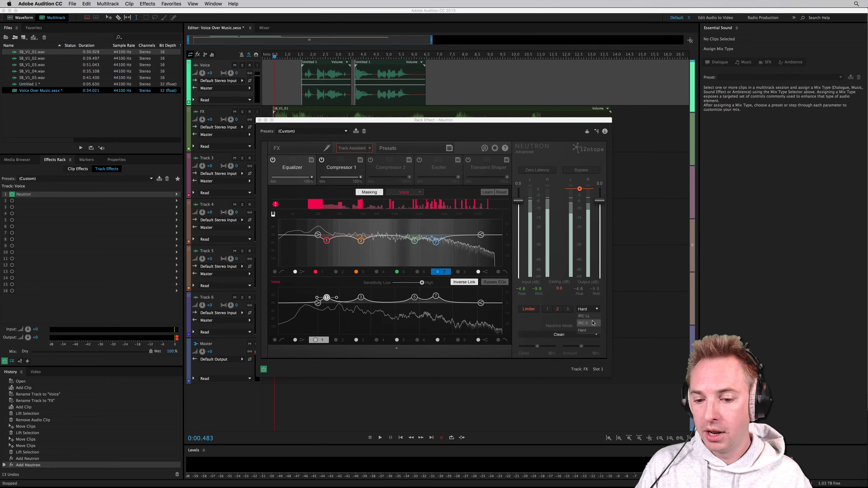
pyautogui.click(596, 310)
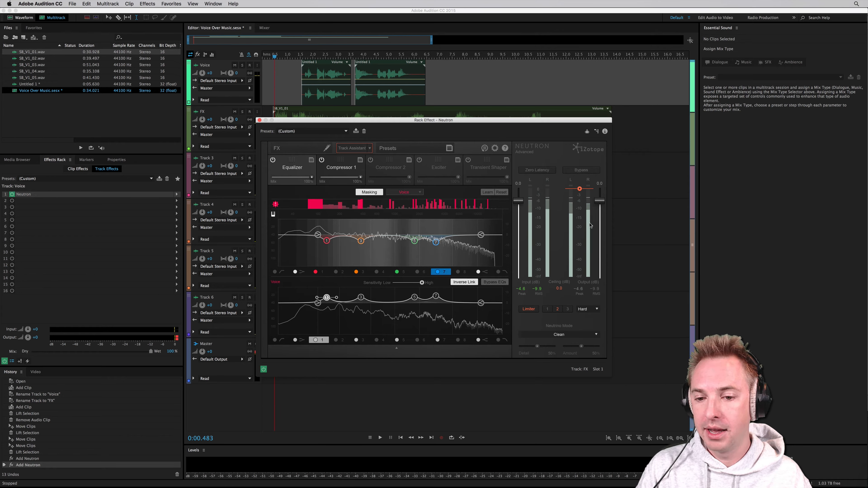
pyautogui.moveTo(579, 189)
pyautogui.mouseDown()
pyautogui.moveTo(580, 220)
pyautogui.moveTo(580, 189)
pyautogui.mouseUp()
pyautogui.press('space')
pyautogui.press('space')
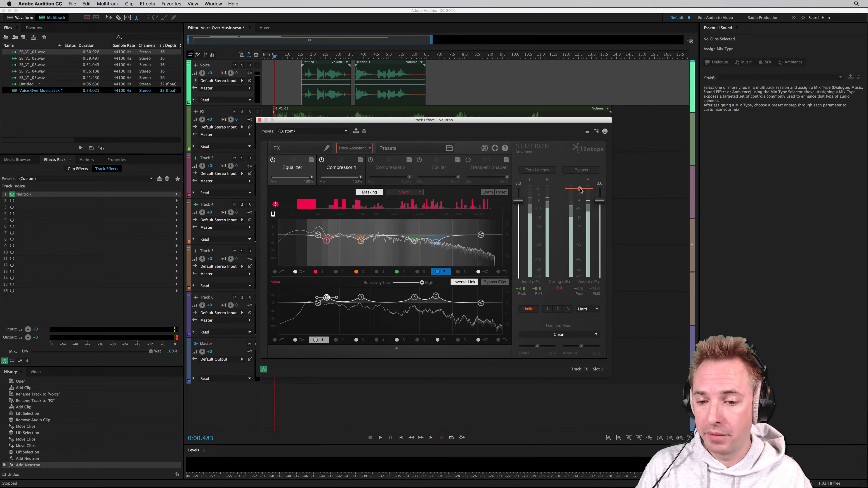
pyautogui.press('space')
pyautogui.moveTo(580, 190)
pyautogui.mouseDown()
pyautogui.moveTo(580, 216)
pyautogui.moveTo(581, 202)
pyautogui.mouseUp()
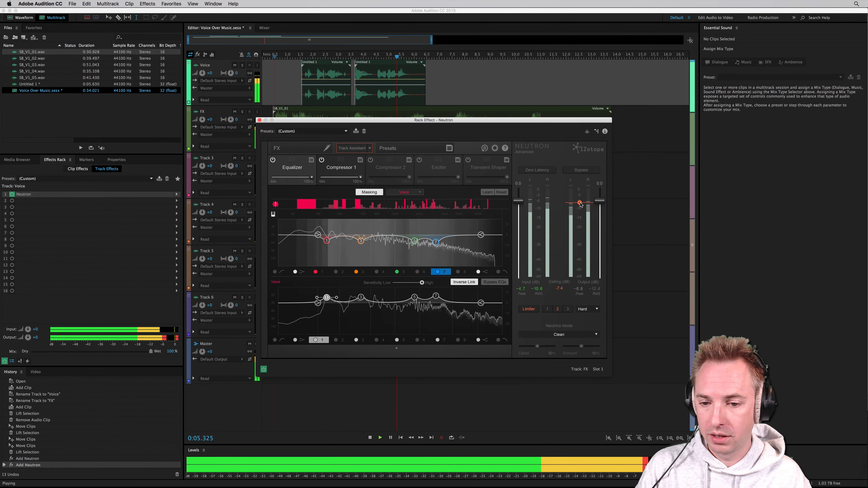
pyautogui.press('space')
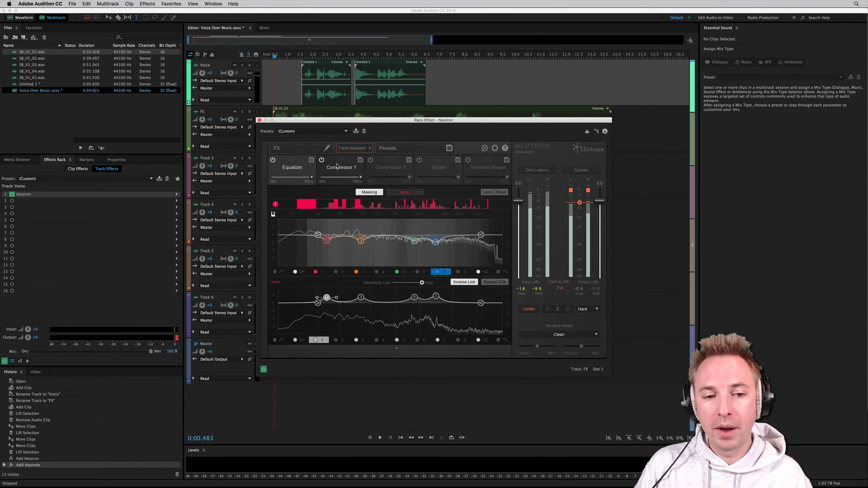
# Step: Set the FX track's Compressor 1 ratio to about 2.9:1 and audition its threshold, leaving the threshold at 0.0 dB
pyautogui.click(333, 171)
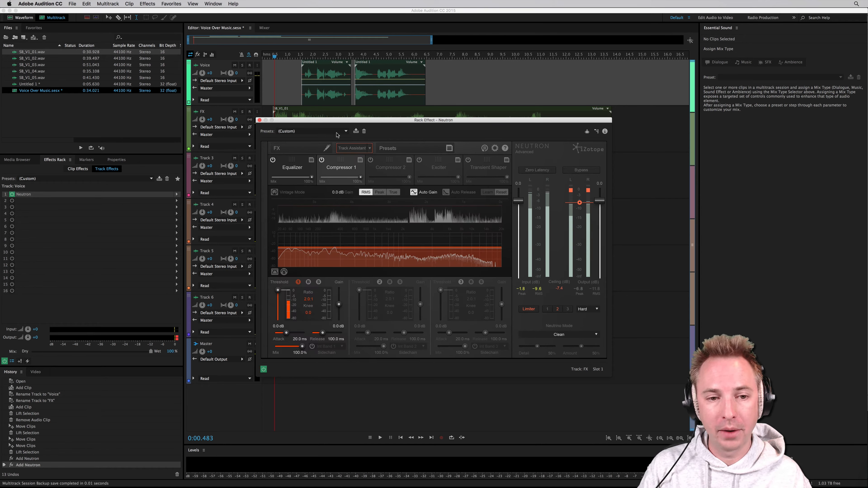
pyautogui.press('space')
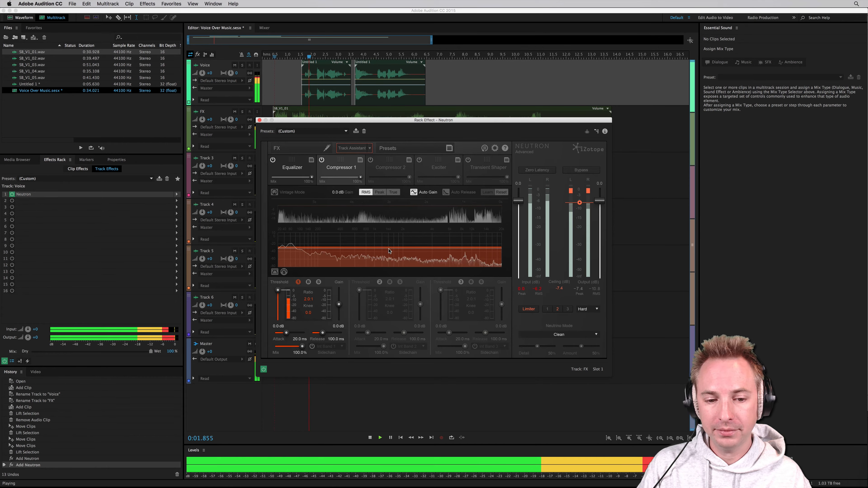
pyautogui.press('space')
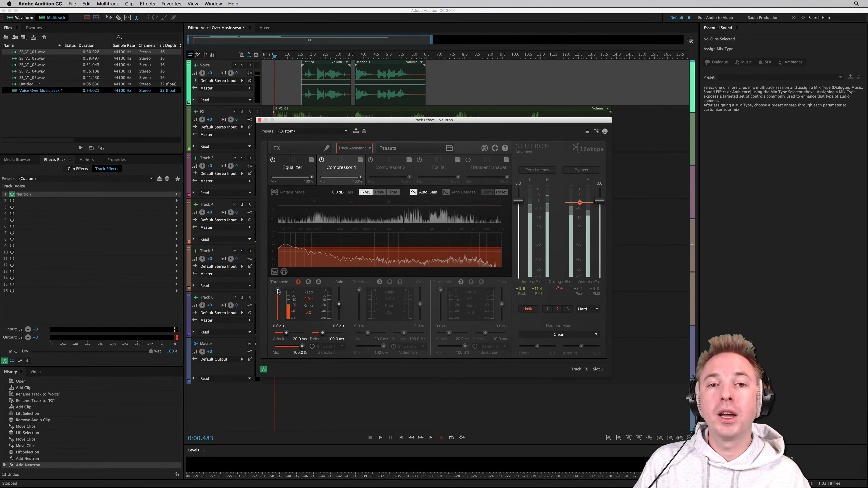
pyautogui.moveTo(308, 300); pyautogui.dragTo(309, 300)
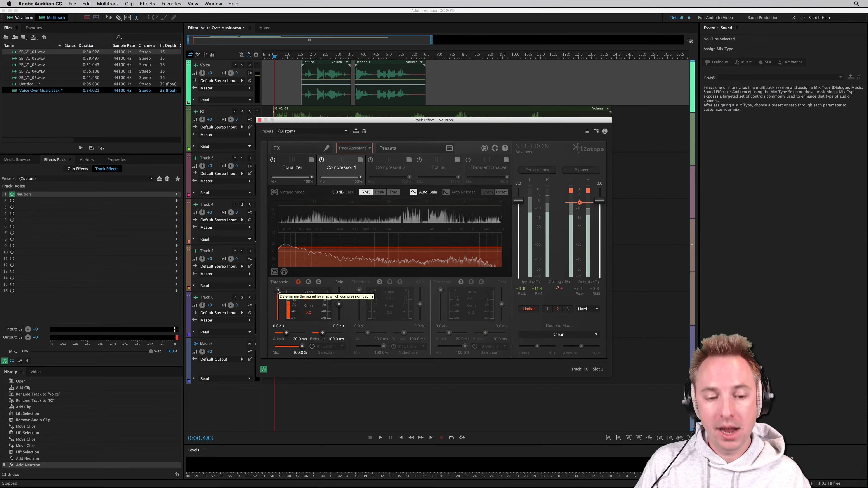
pyautogui.press('space')
pyautogui.moveTo(278, 290)
pyautogui.mouseDown()
pyautogui.moveTo(278, 302)
pyautogui.moveTo(277, 290)
pyautogui.mouseUp()
pyautogui.press('space')
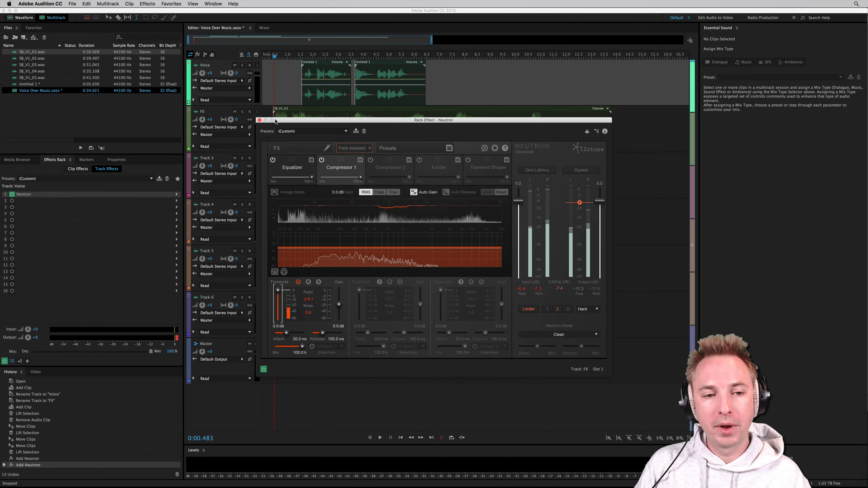
# Step: Move the playhead to just before the first voice clip and open the Voice track's Neutron effect without its preset manager
pyautogui.click(291, 92)
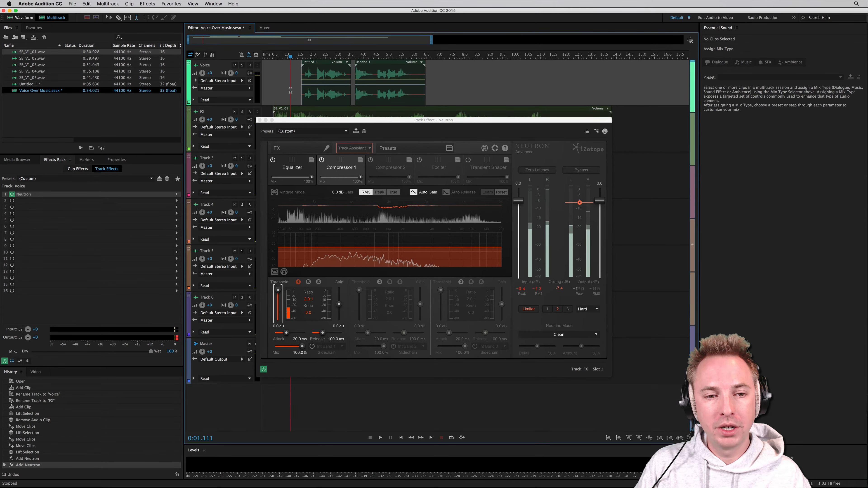
pyautogui.click(30, 196)
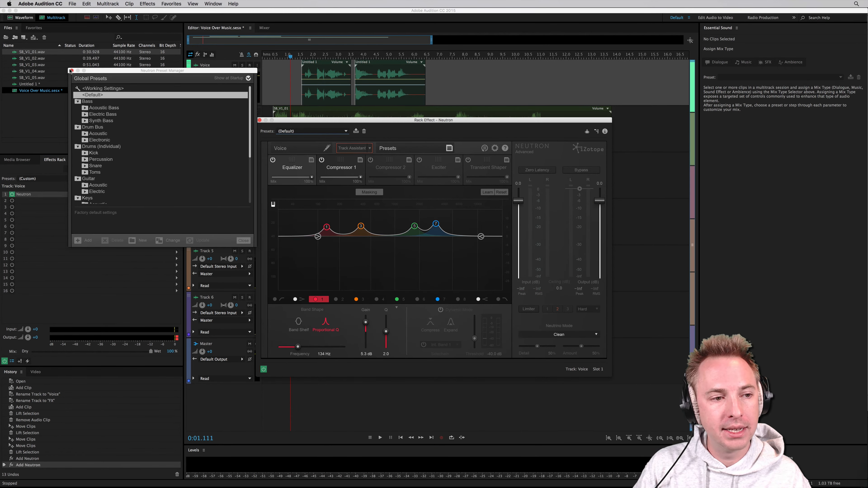
pyautogui.click(71, 71)
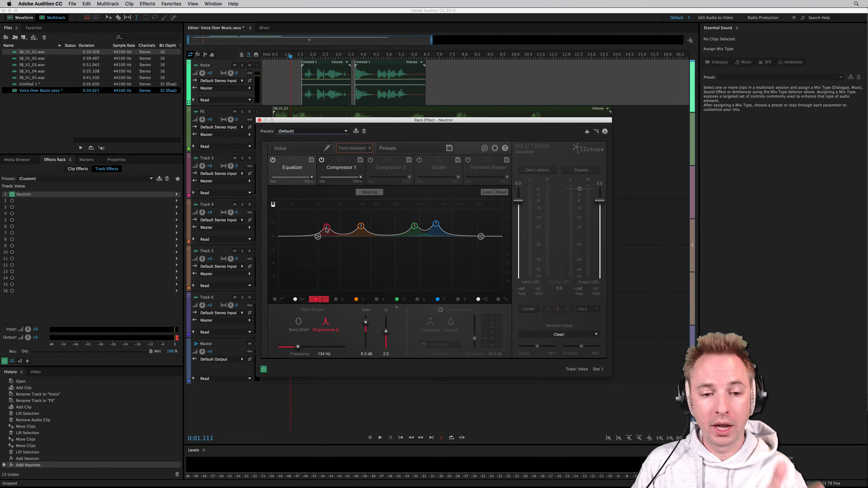
# Step: Lower EQ band 1 on the Voice track and set the low shelf to about -13.6 dB at 79 Hz, playing the result
pyautogui.moveTo(326, 228); pyautogui.dragTo(327, 243)
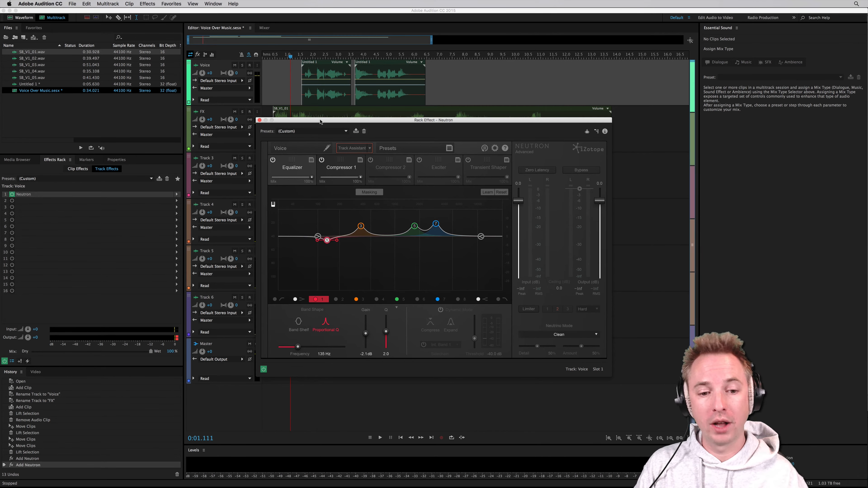
pyautogui.moveTo(327, 241); pyautogui.dragTo(311, 261)
pyautogui.press('space')
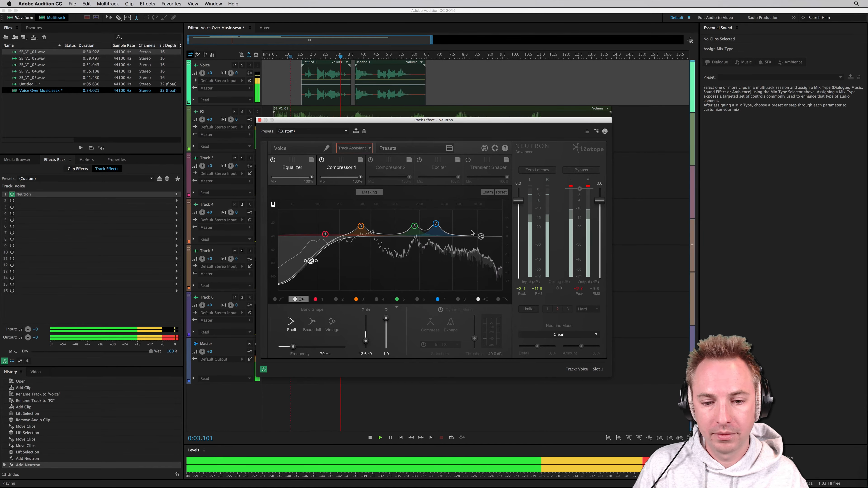
# Step: Set the voice EQ's band 3 to about 4.1 dB at 377 Hz and the high shelf to about 0.9 dB at 9560 Hz
pyautogui.moveTo(360, 225); pyautogui.dragTo(359, 228)
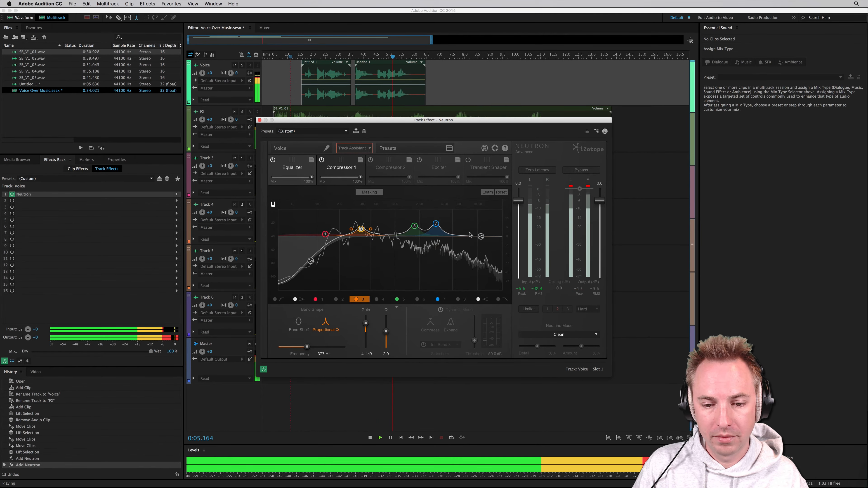
pyautogui.press('space')
pyautogui.moveTo(481, 236); pyautogui.dragTo(476, 236)
pyautogui.press('space')
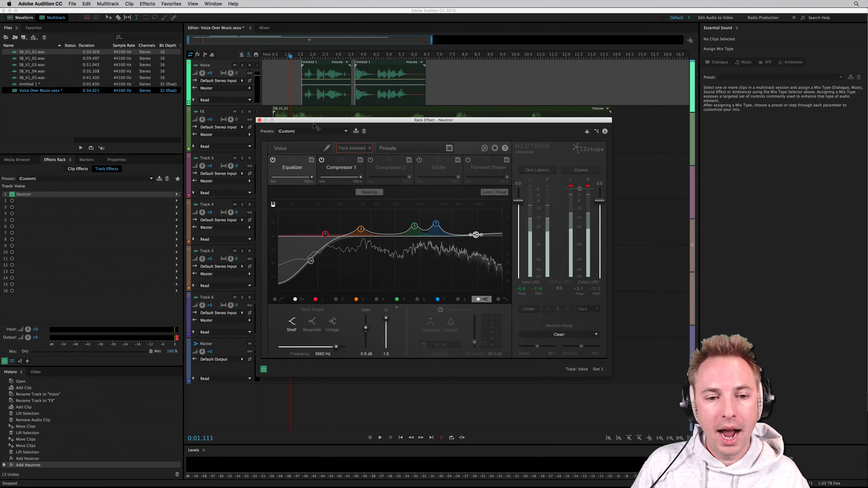
# Step: Set Compressor 1 on the Voice track to a 3.2:1 ratio and a threshold of about -20.1 dB during playback
pyautogui.click(338, 160)
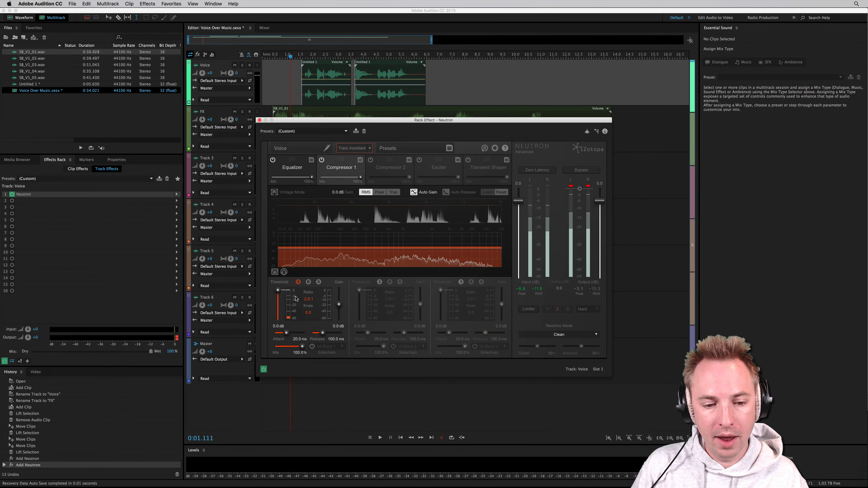
pyautogui.press('space')
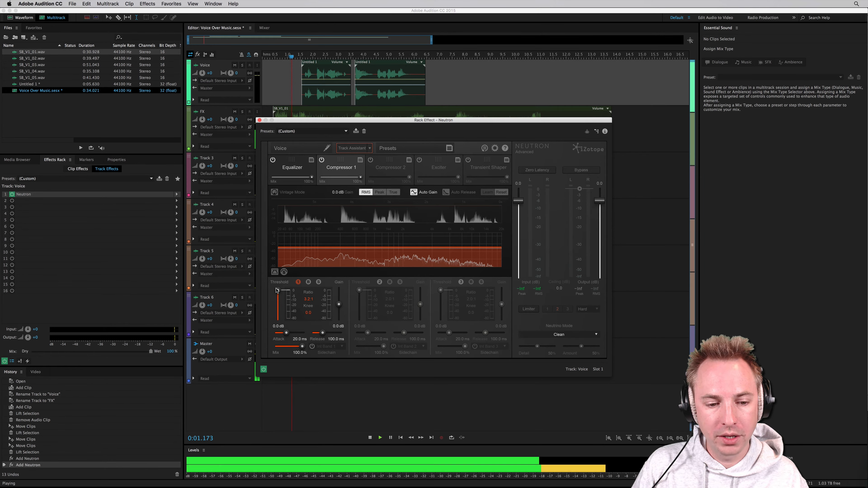
pyautogui.moveTo(277, 290); pyautogui.dragTo(277, 305)
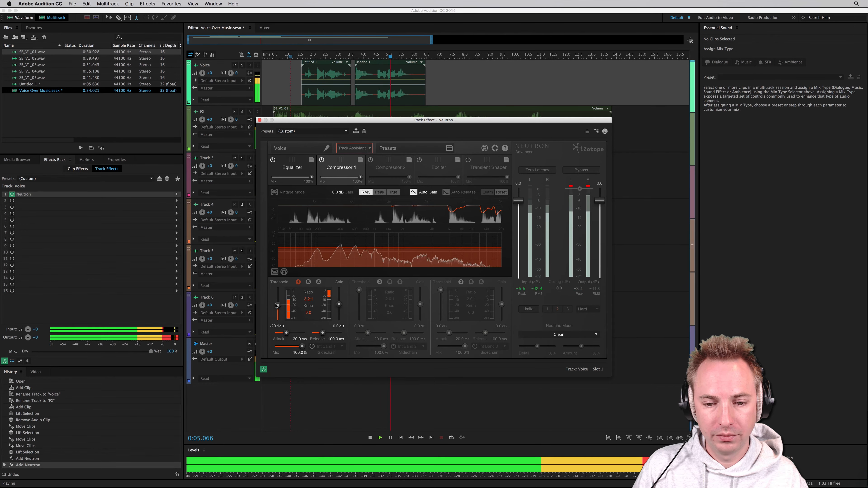
pyautogui.press('space')
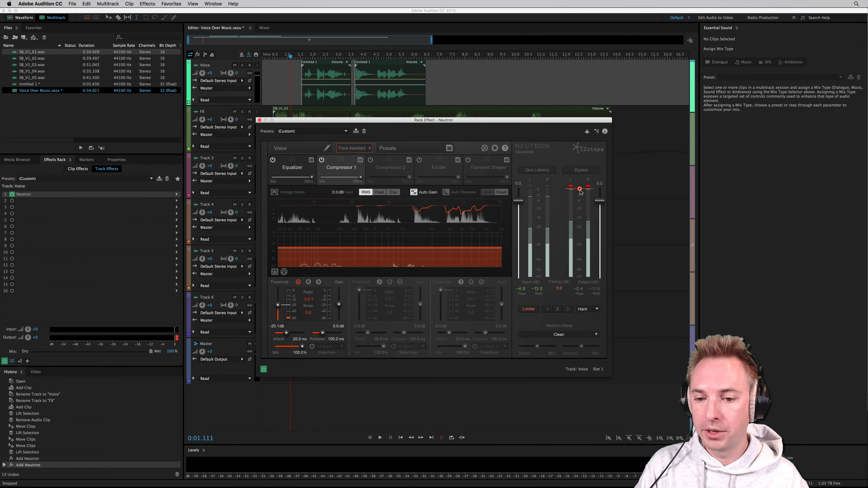
# Step: Set the ceiling of the Voice track's limiter to about -0.9 dB while playing the mix
pyautogui.press('space')
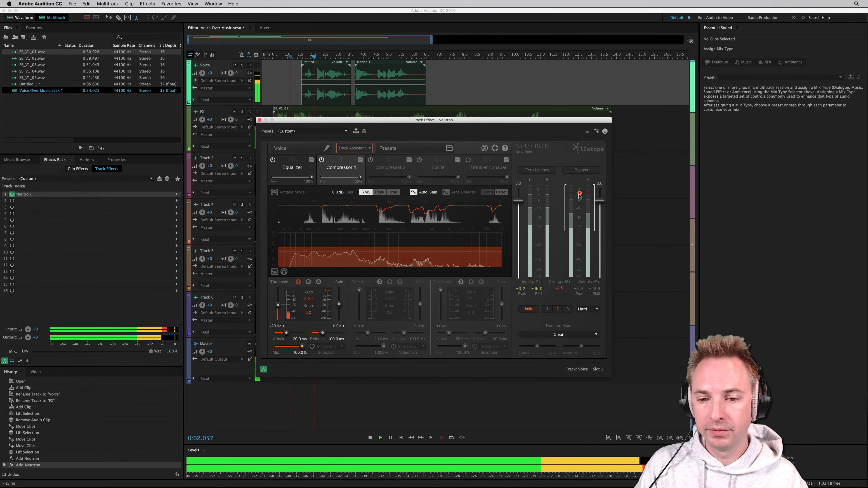
pyautogui.moveTo(579, 189); pyautogui.dragTo(579, 190)
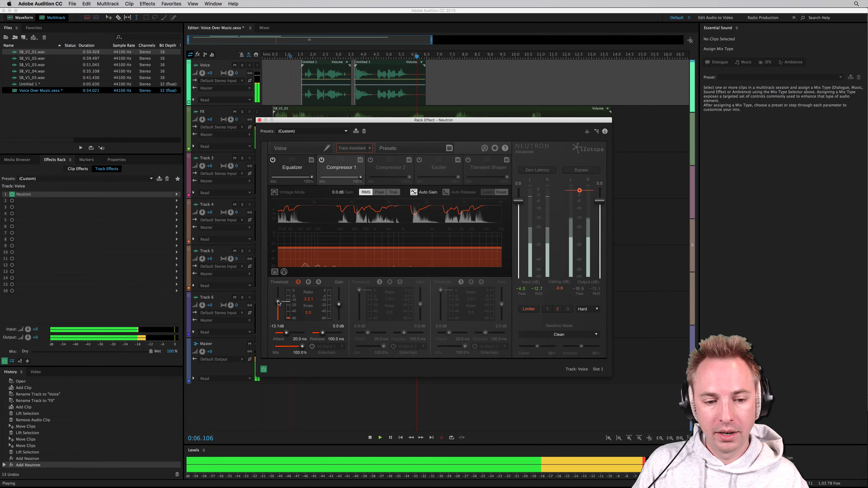
pyautogui.press('space')
# Step: Raise the Voice track's Compressor 1 threshold to about -11.4 dB and play the mix to check it
pyautogui.moveTo(278, 305); pyautogui.dragTo(278, 301)
pyautogui.press('space')
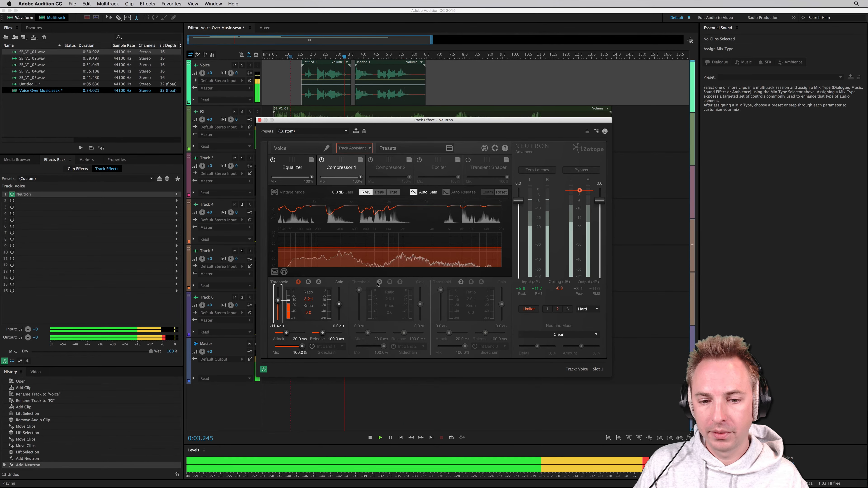
pyautogui.press('space')
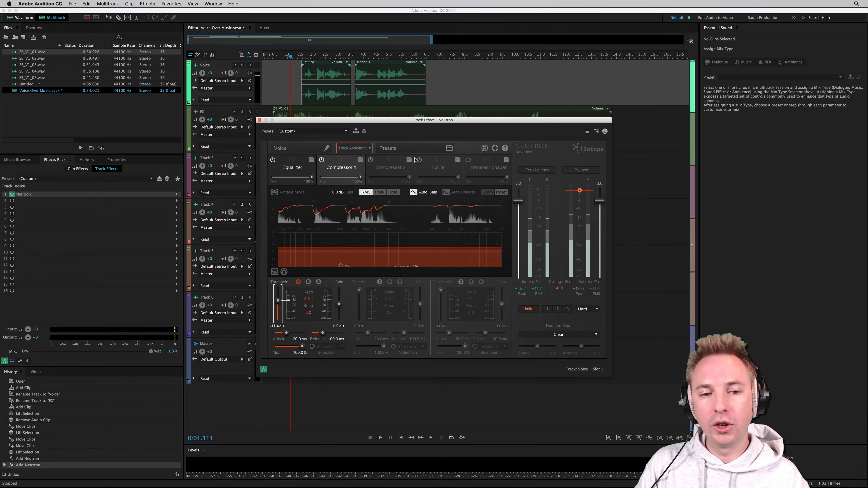
# Step: Enable Compressor 2 on the Voice track and set its threshold to about -11.4 dB while playing the mix
pyautogui.click(385, 169)
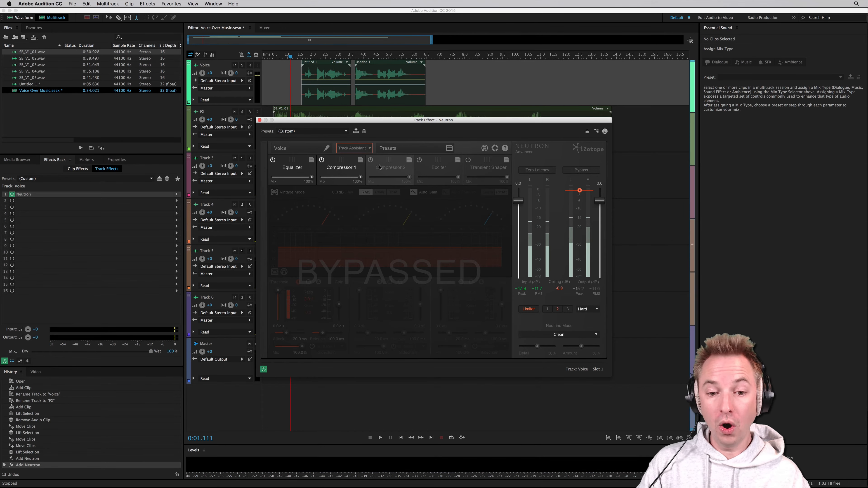
pyautogui.click(370, 160)
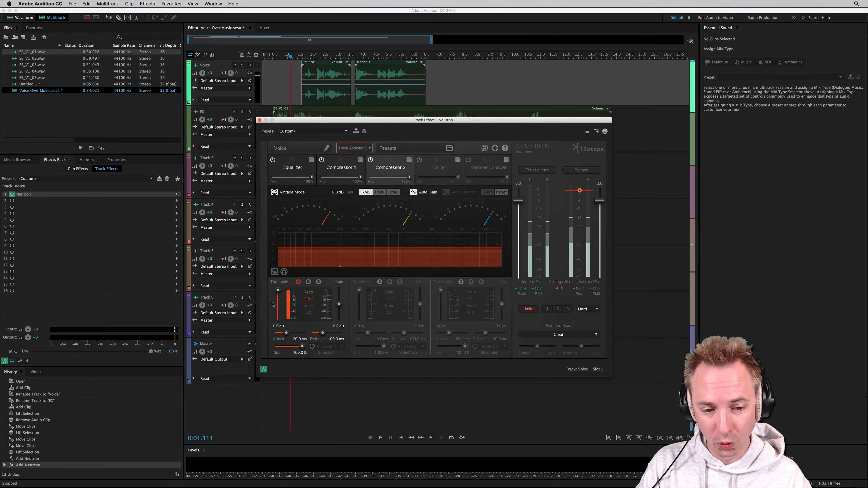
pyautogui.press('space')
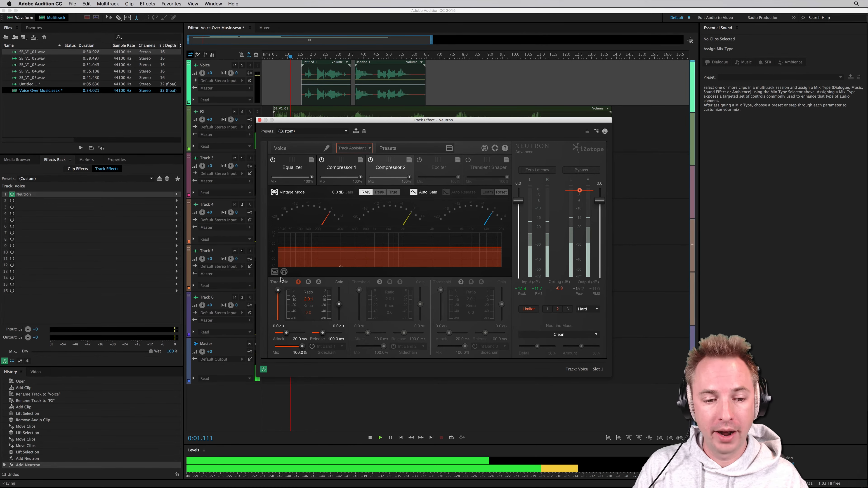
pyautogui.moveTo(278, 291); pyautogui.dragTo(309, 295)
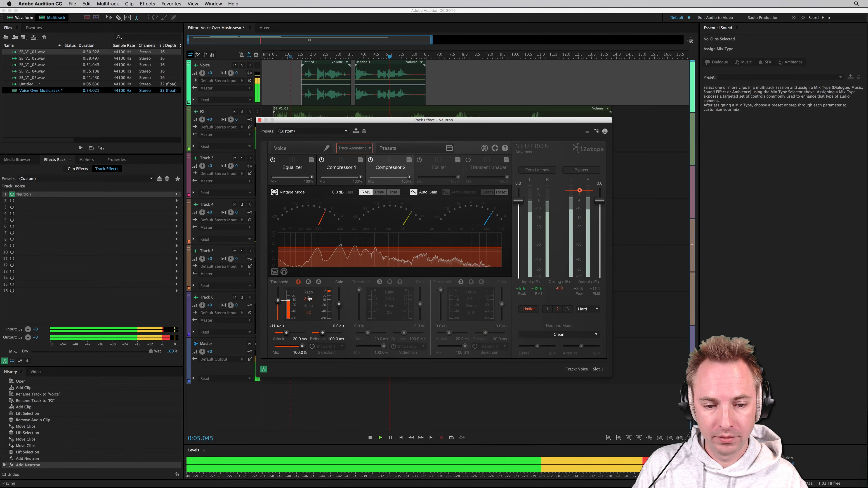
pyautogui.press('space')
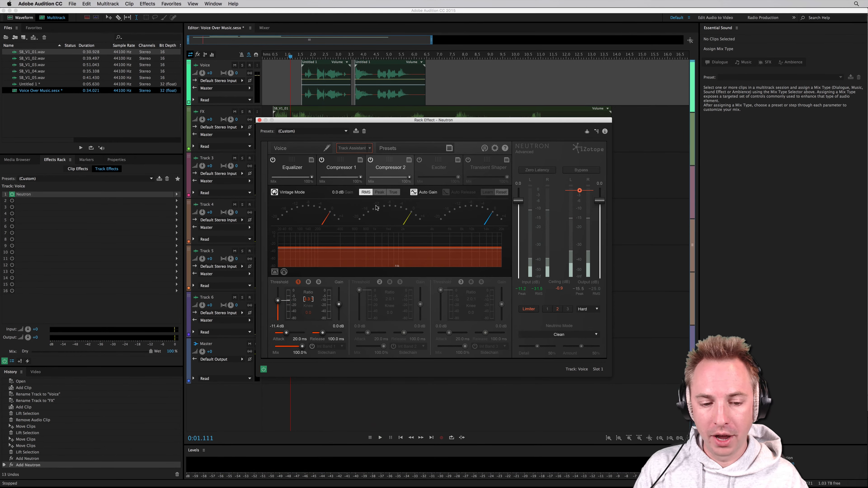
# Step: Enable the Exciter on the Voice track and split it into three frequency bands
pyautogui.click(431, 168)
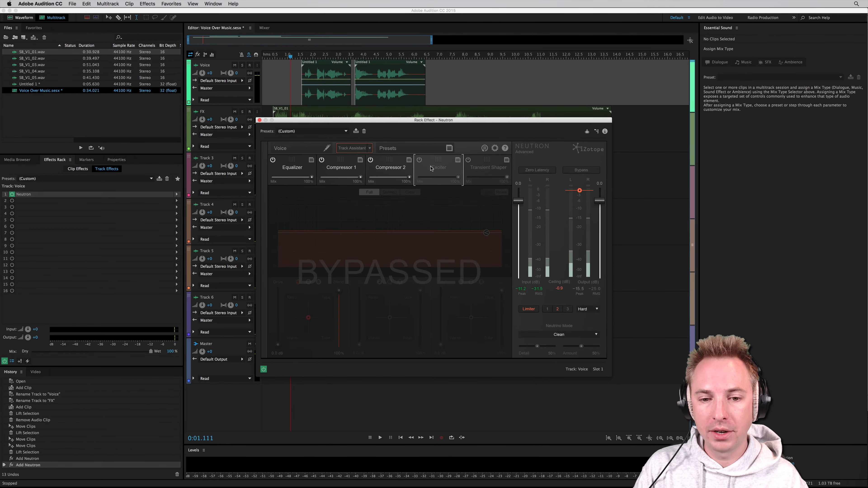
pyautogui.click(420, 161)
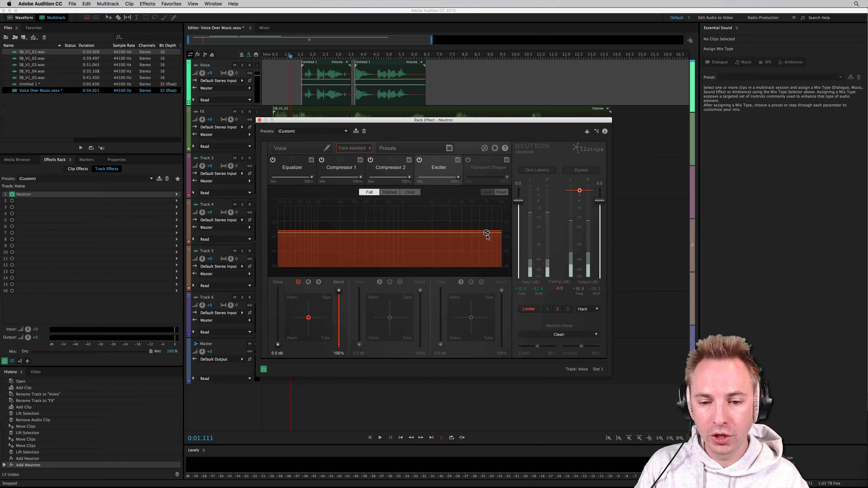
pyautogui.click(378, 283)
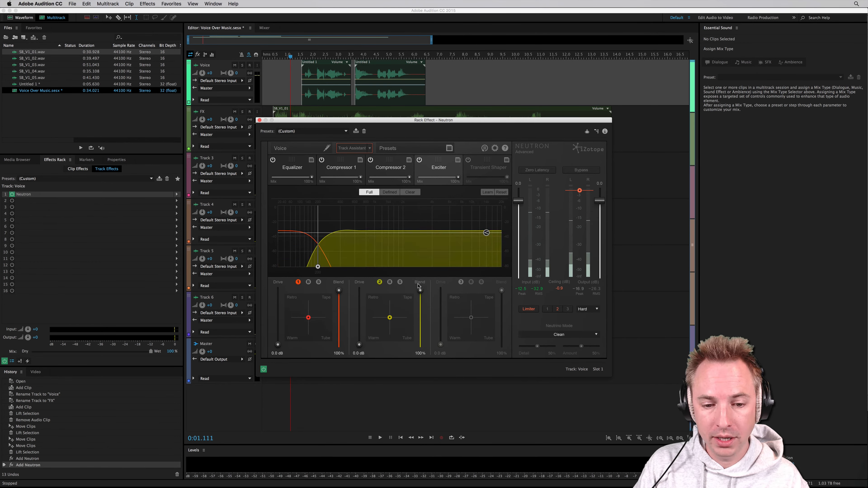
pyautogui.click(461, 283)
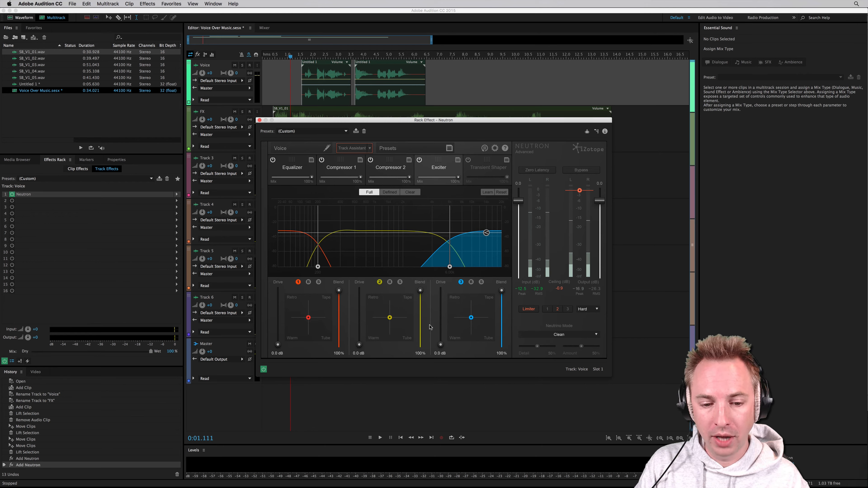
# Step: Play the mix, solo the Exciter's middle band and move its excitation blend point towards Warm
pyautogui.press('space')
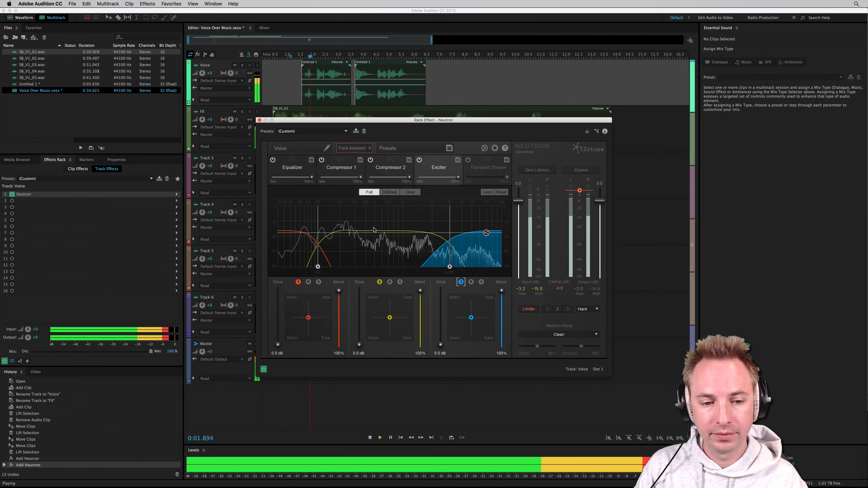
pyautogui.press('space')
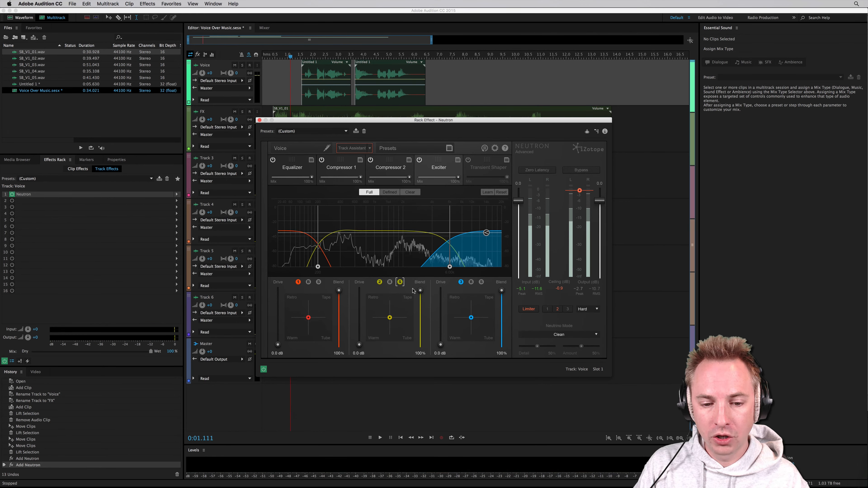
pyautogui.press('space')
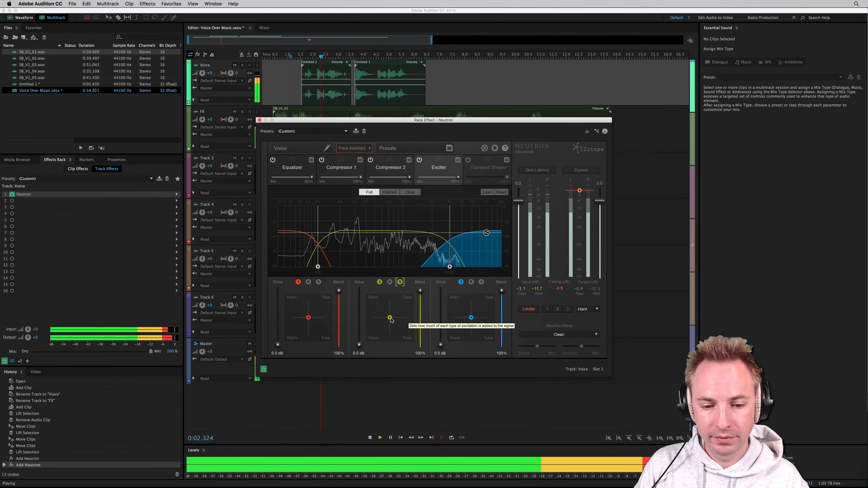
pyautogui.press('space')
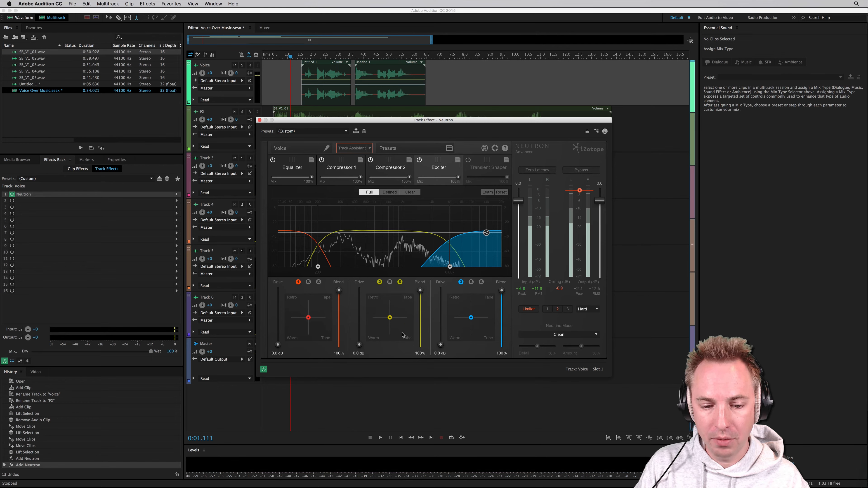
pyautogui.press('space')
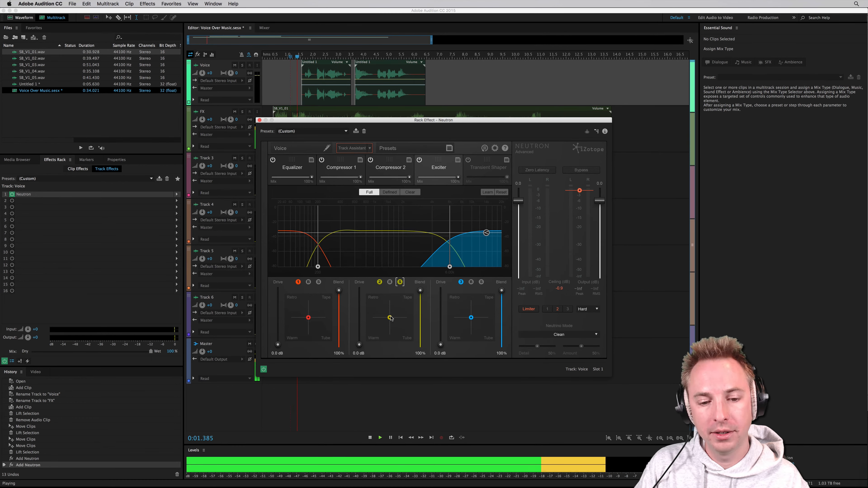
pyautogui.moveTo(390, 317); pyautogui.dragTo(375, 330)
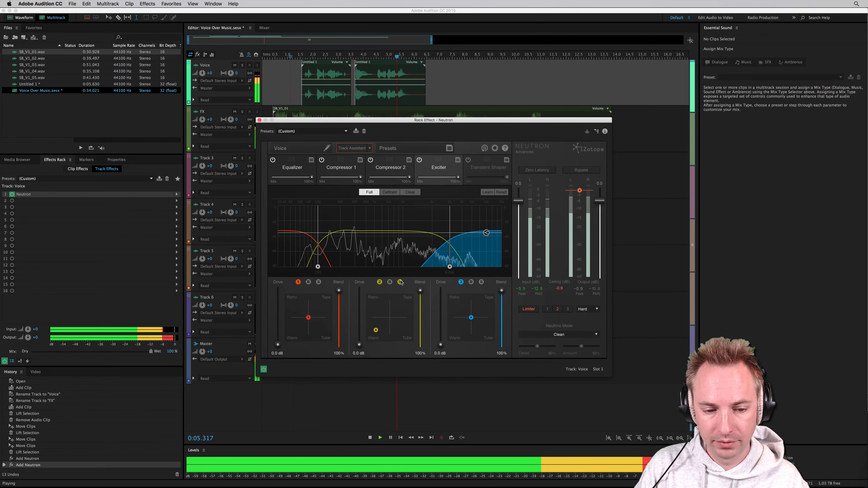
pyautogui.press('space')
# Step: Solo the Exciter's low band during playback, move its excitation towards Retro, set its blend to about 56% and unsolo it
pyautogui.press('space')
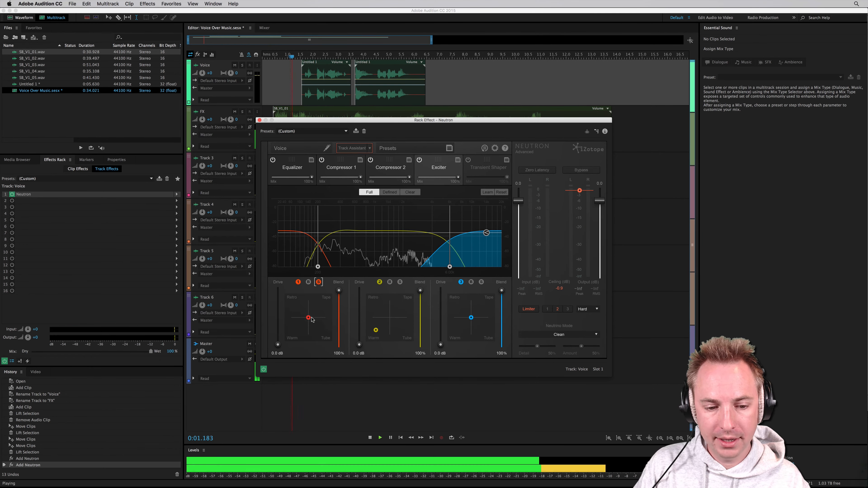
pyautogui.moveTo(309, 318); pyautogui.dragTo(339, 315)
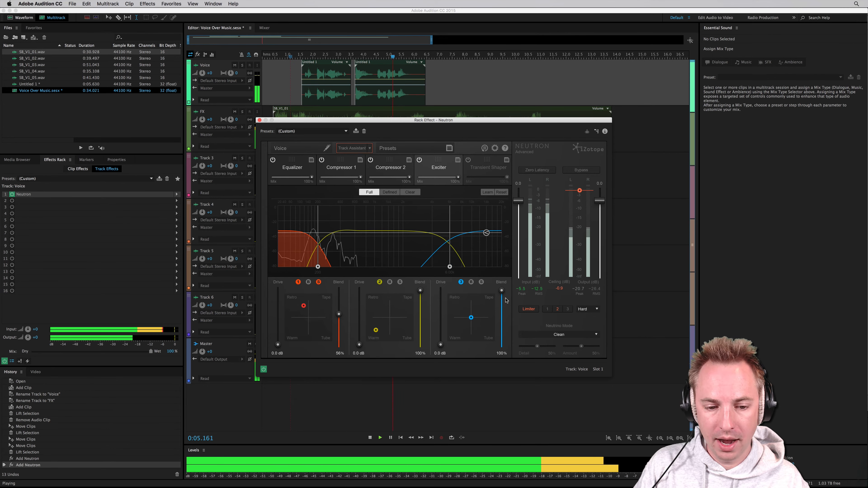
pyautogui.press('space')
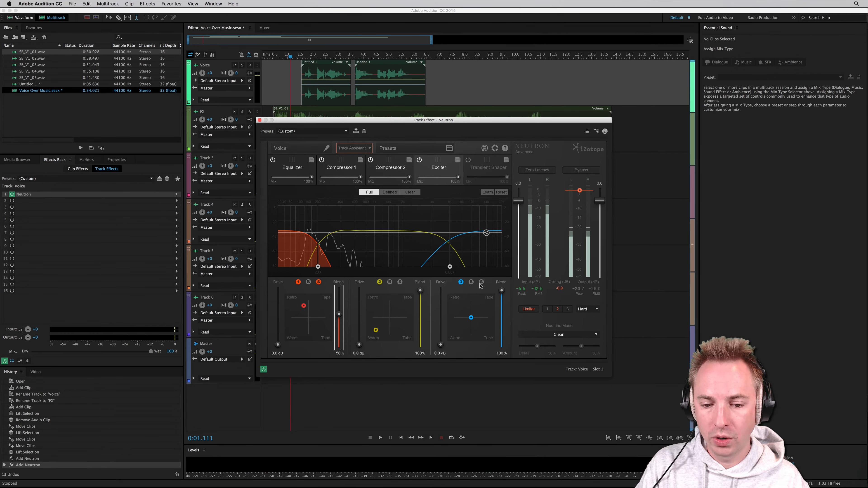
pyautogui.click(318, 282)
# Step: Move the Exciter's high band excitation towards Tape and slightly lower the tone filter above about 3 kHz during playback
pyautogui.press('space')
pyautogui.moveTo(472, 319); pyautogui.dragTo(478, 307)
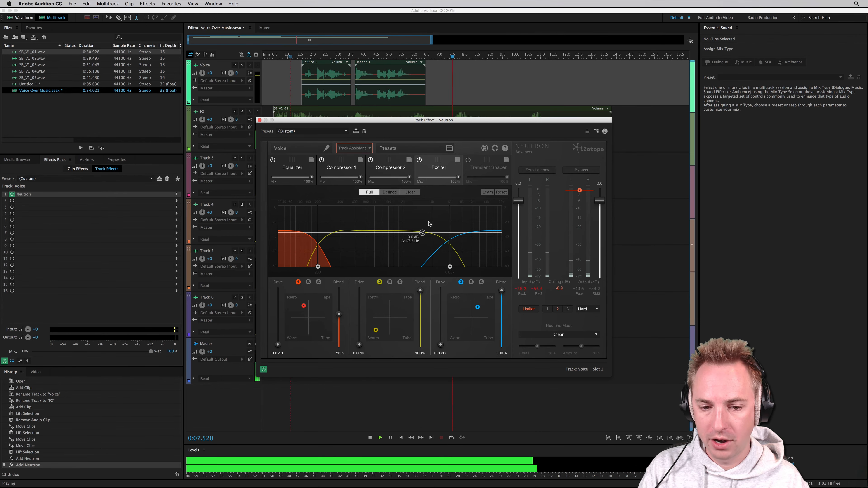
pyautogui.press('space')
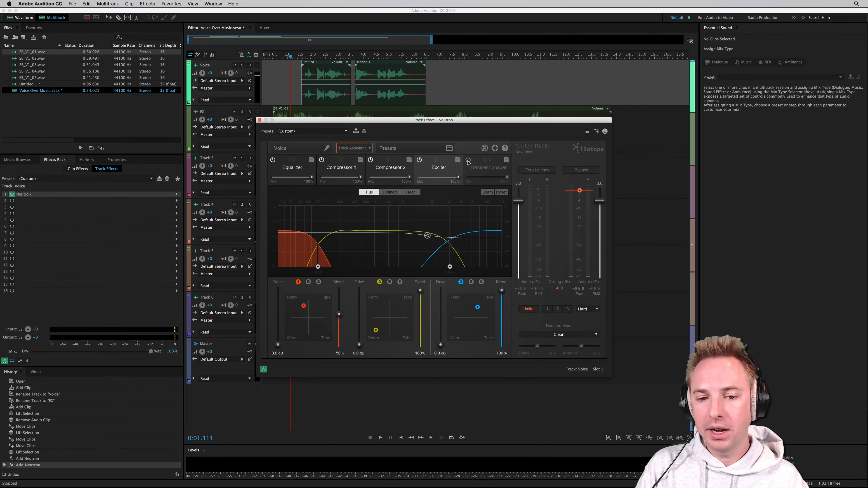
# Step: Enable the Transient Shaper on the Voice track and split it into three frequency bands
pyautogui.click(468, 161)
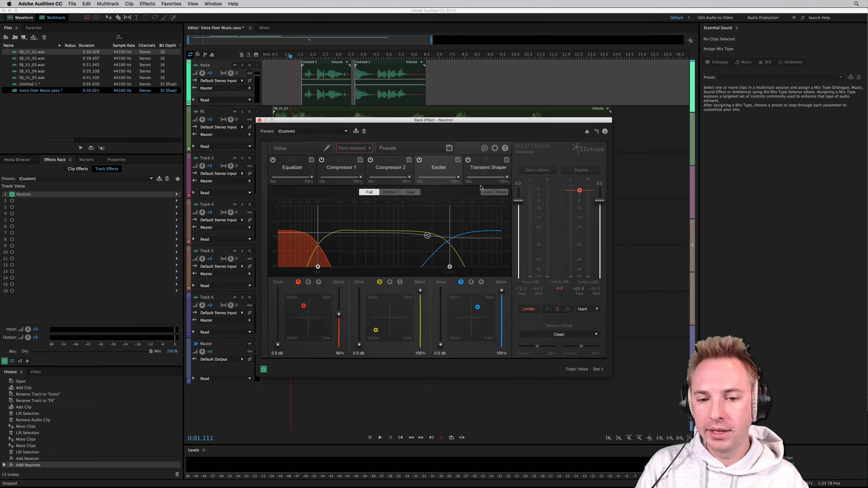
pyautogui.click(485, 168)
pyautogui.moveTo(483, 180); pyautogui.dragTo(525, 182)
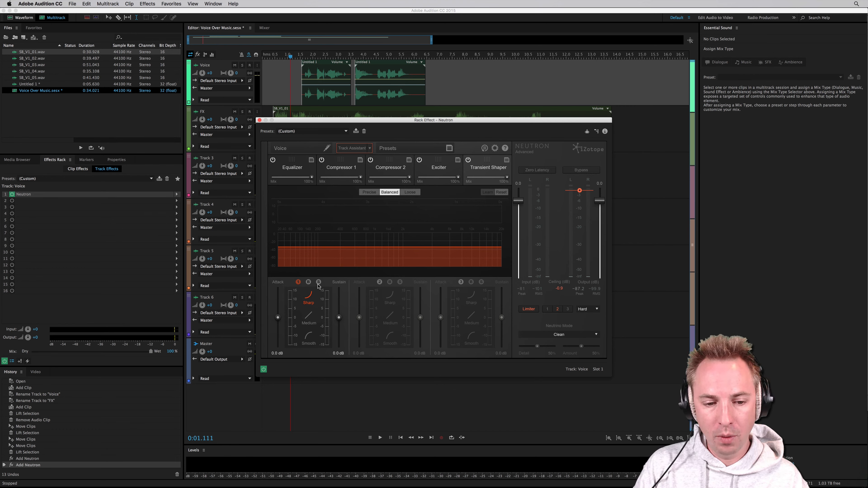
pyautogui.click(380, 282)
pyautogui.click(461, 282)
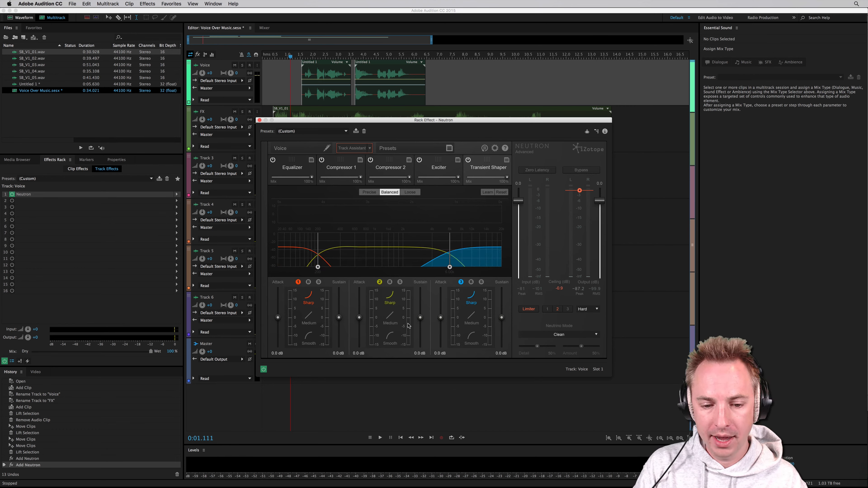
# Step: Set the Transient Shaper's middle band to about -3.6 dB attack and 2.6 dB sustain during playback
pyautogui.press('space')
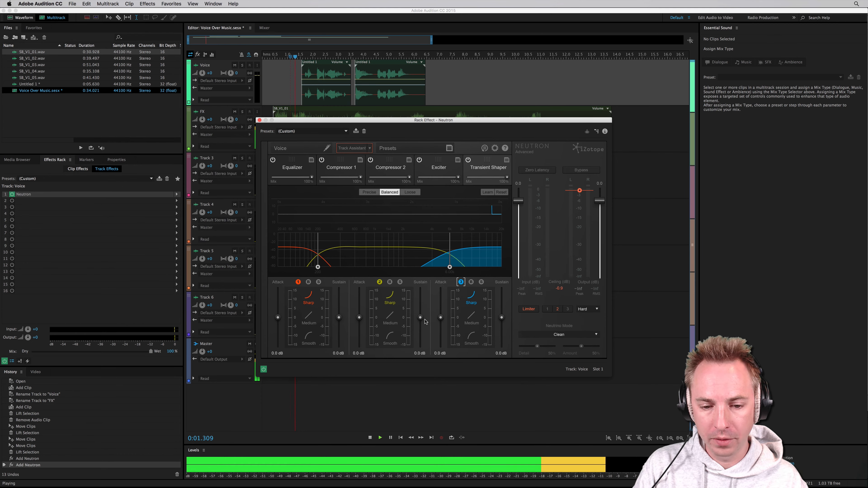
pyautogui.moveTo(360, 320)
pyautogui.mouseDown()
pyautogui.moveTo(361, 293)
pyautogui.moveTo(359, 348)
pyautogui.moveTo(360, 324)
pyautogui.mouseUp()
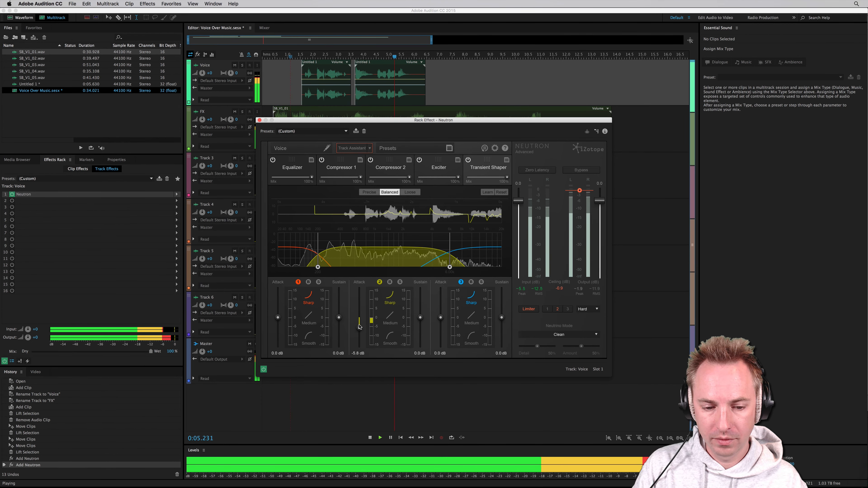
pyautogui.press('space')
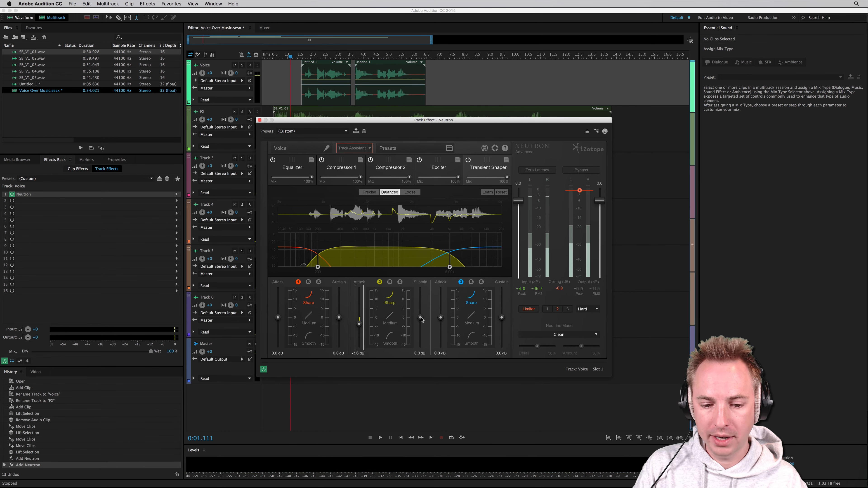
pyautogui.press('space')
pyautogui.moveTo(421, 319); pyautogui.dragTo(421, 315)
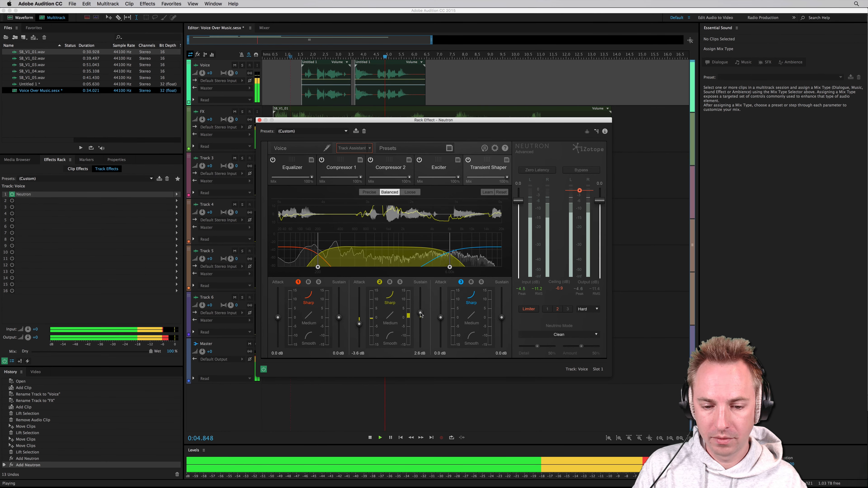
pyautogui.press('space')
# Step: Set the Transient Shaper's high band to about 3.2 dB attack and -7.9 dB sustain during playback
pyautogui.moveTo(503, 320); pyautogui.dragTo(502, 306)
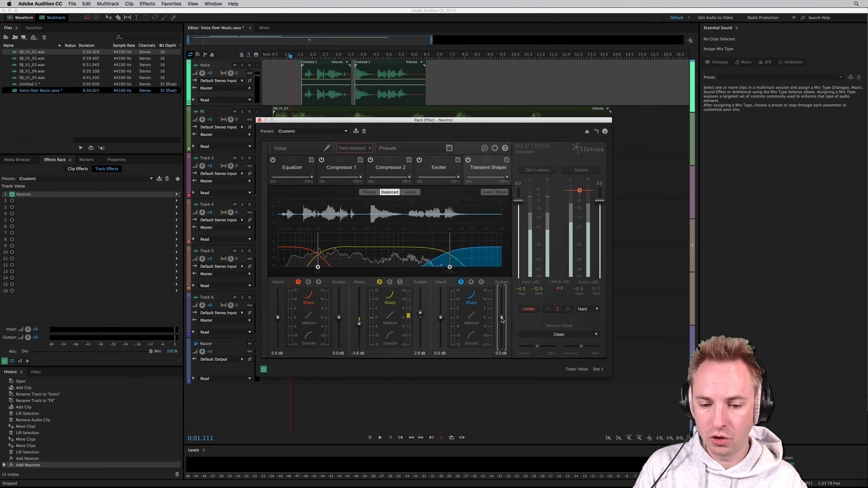
pyautogui.press('space')
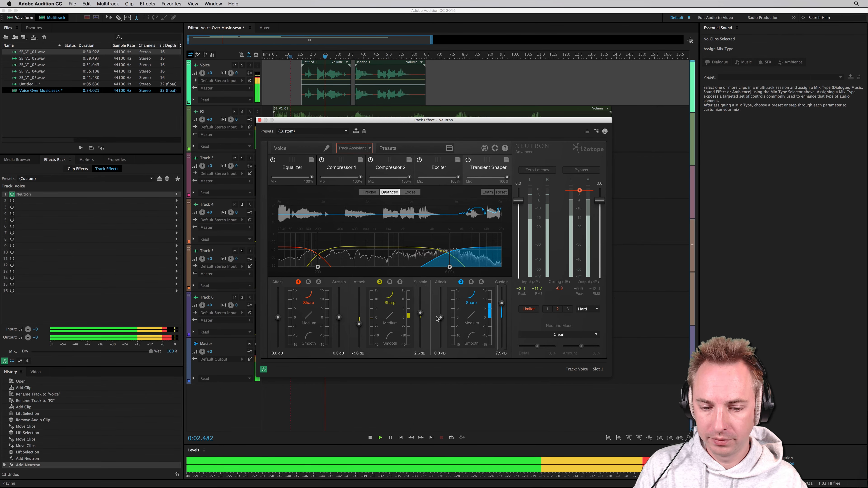
pyautogui.moveTo(441, 317); pyautogui.dragTo(440, 312)
pyautogui.moveTo(502, 306); pyautogui.dragTo(501, 332)
pyautogui.press('space')
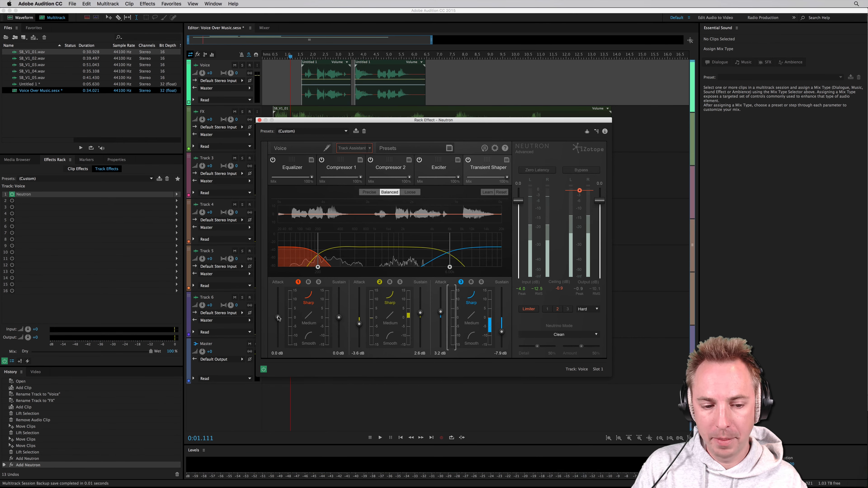
# Step: Lower the Transient Shaper's low band attack to -15.0 dB while playing the mix
pyautogui.press('space')
pyautogui.moveTo(278, 317); pyautogui.dragTo(280, 349)
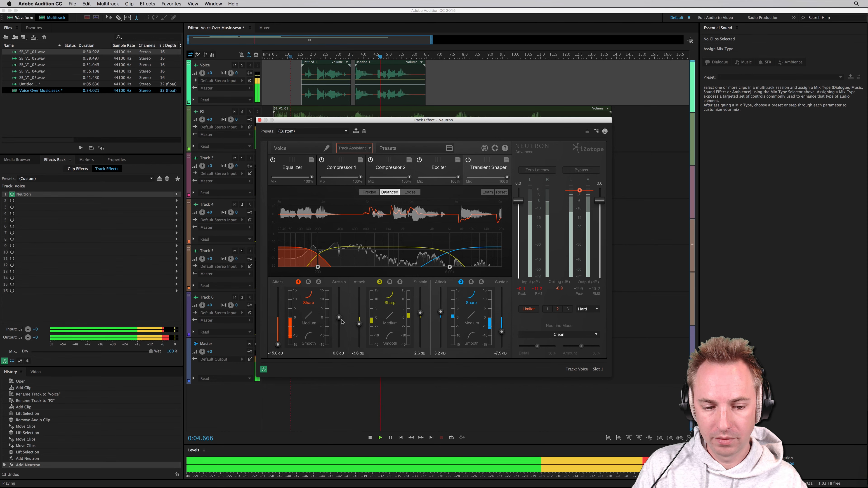
pyautogui.press('space')
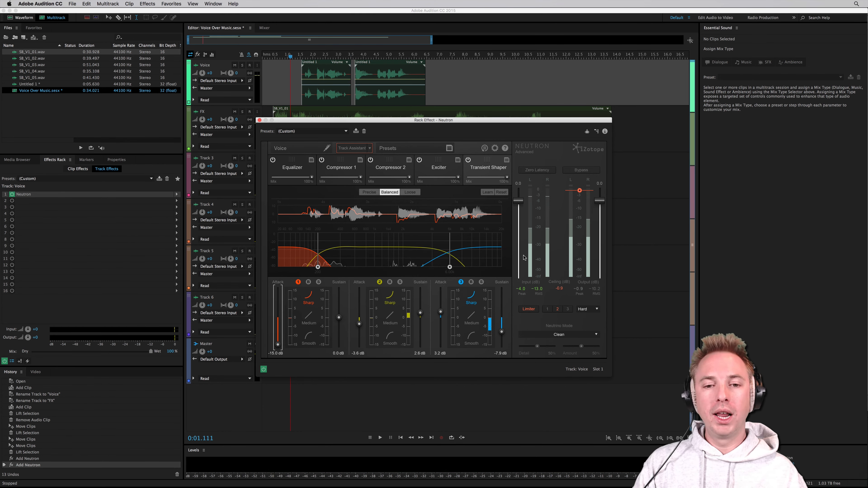